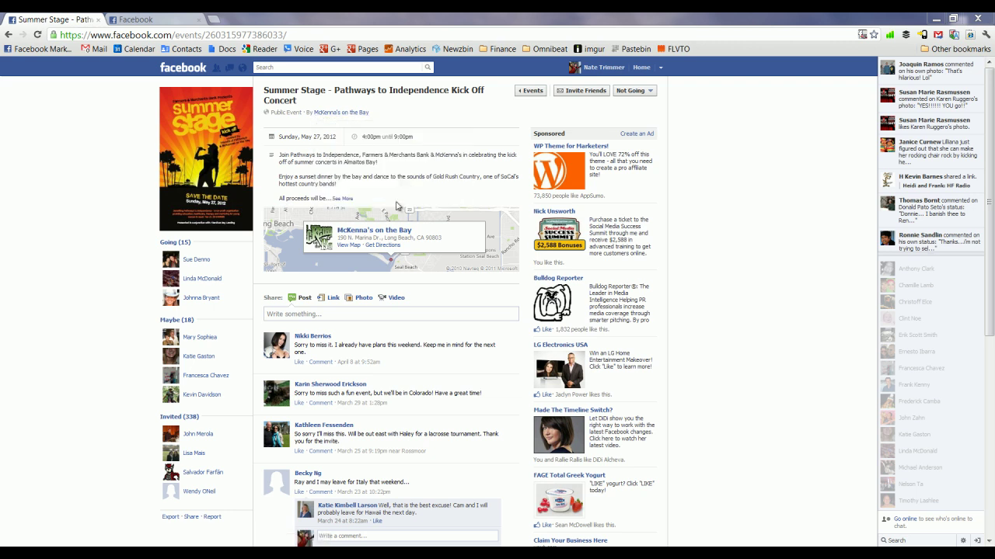
# Step: Expand the Summer Stage event description with See More, then scroll through the posts and back up
pyautogui.click(343, 199)
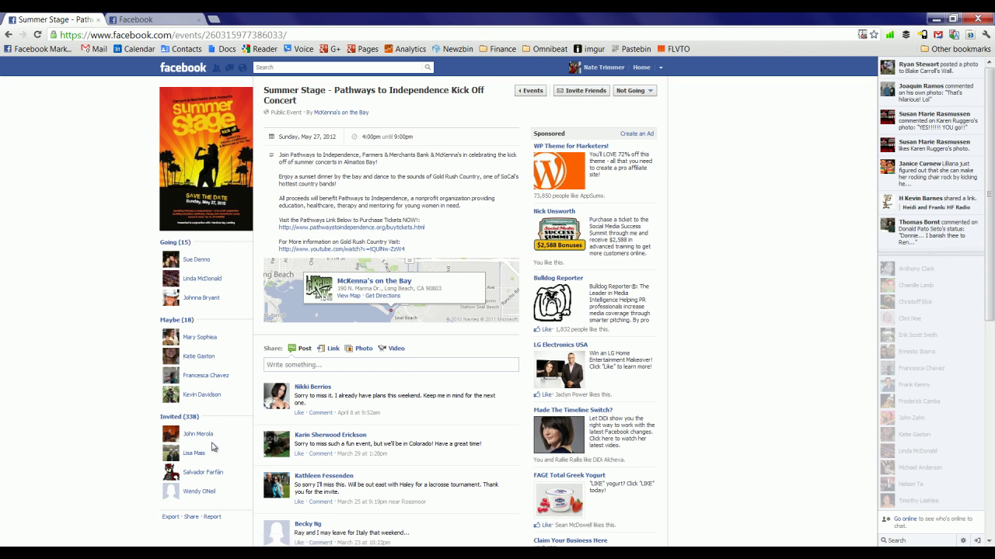
pyautogui.scroll(-2, 417, 385)
pyautogui.scroll(-3, 417, 385)
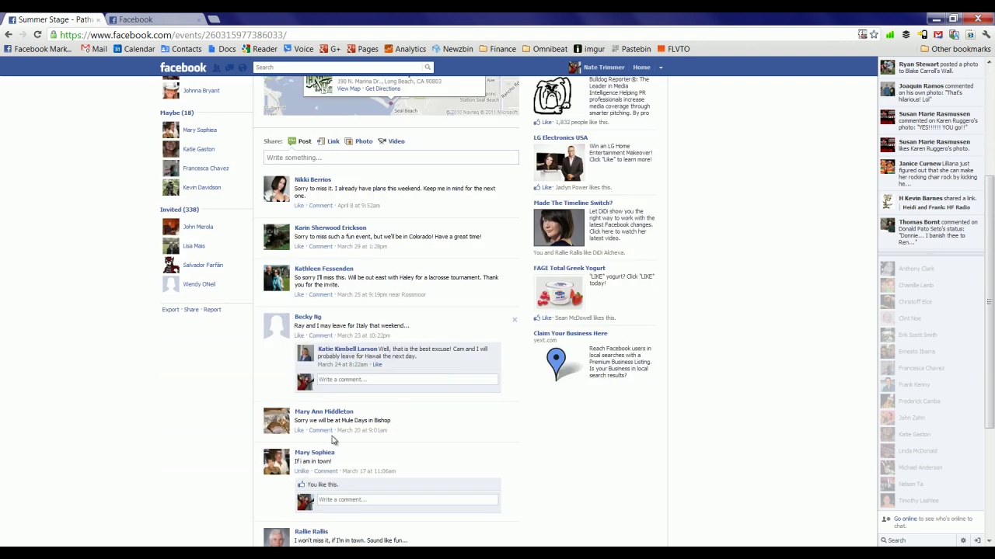
pyautogui.scroll(5, 375, 399)
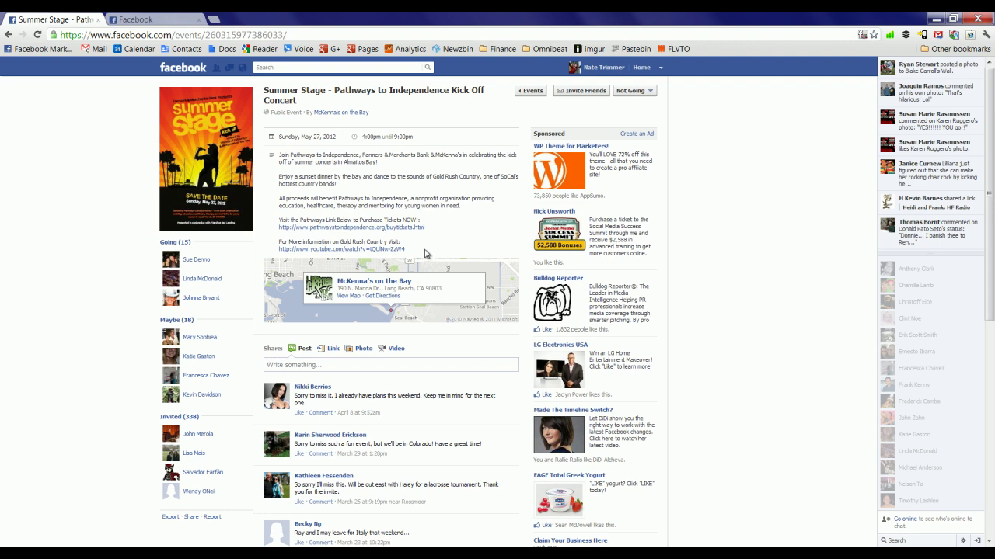
# Step: Copy the Summer Stage event's full URL from the address bar
pyautogui.click(285, 35)
pyautogui.write('/')
pyautogui.moveTo(294, 35); pyautogui.dragTo(56, 45)
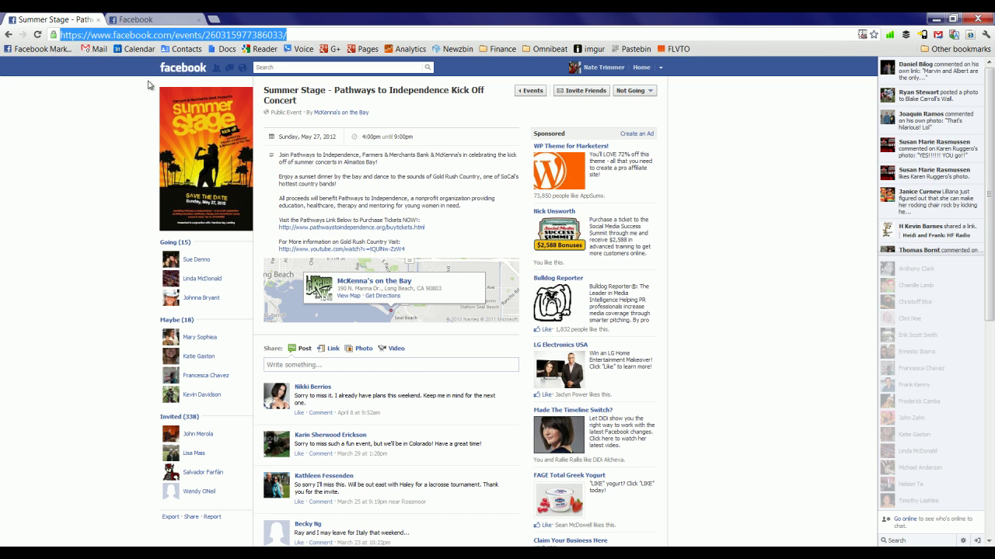
pyautogui.rightClick(185, 37)
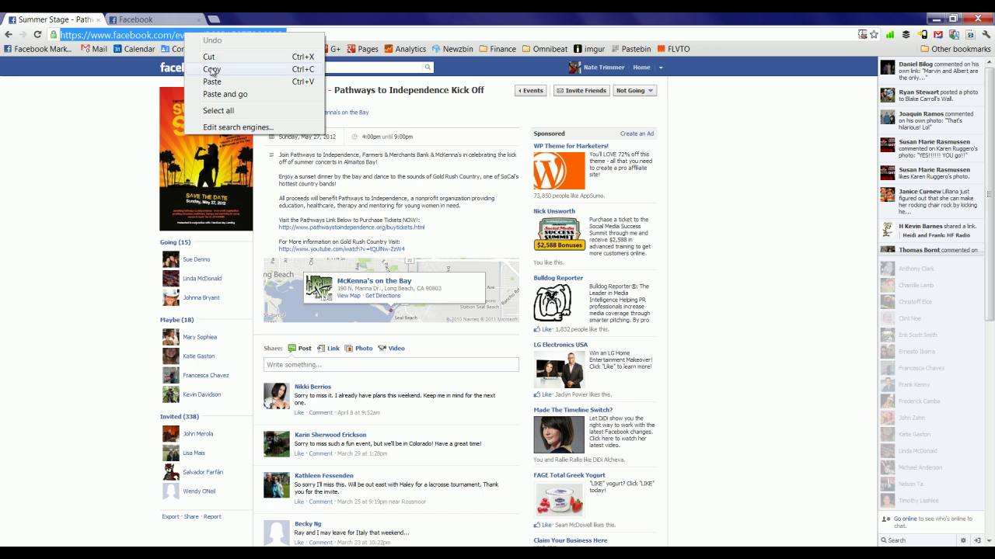
pyautogui.click(211, 71)
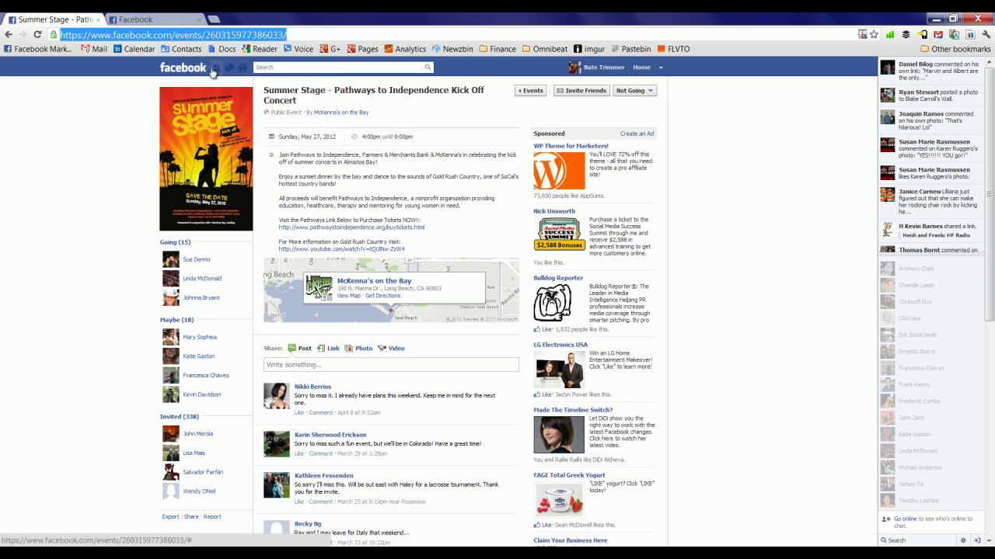
pyautogui.click(176, 15)
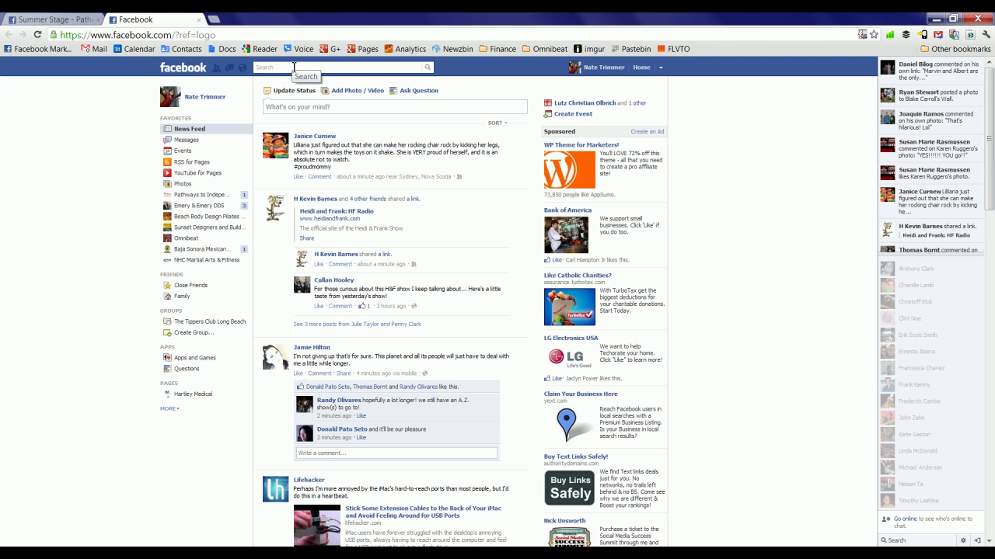
# Step: Search 'pathwa', open the Pathways to Independence - Los Alamitos page, and use Facebook as that page
pyautogui.write('pathwa')
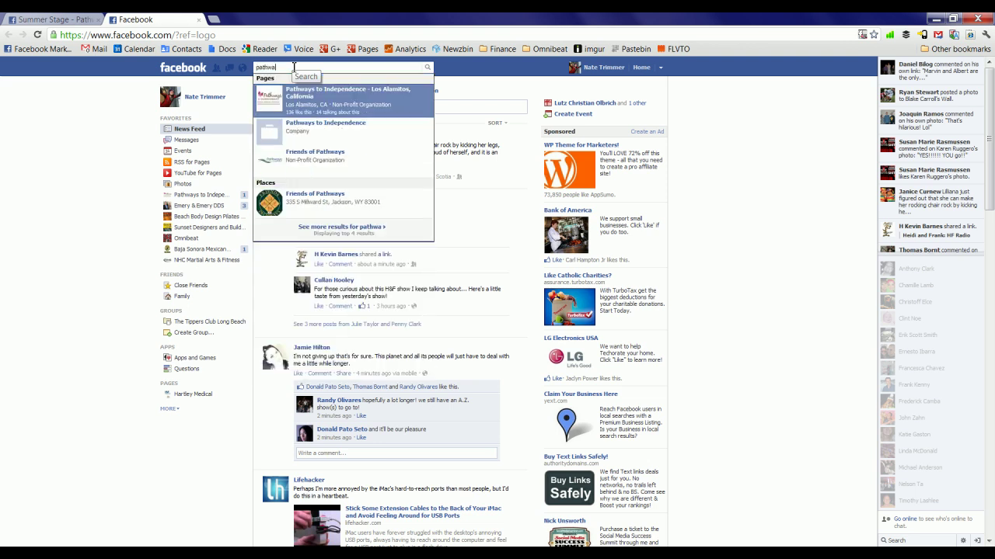
pyautogui.click(306, 91)
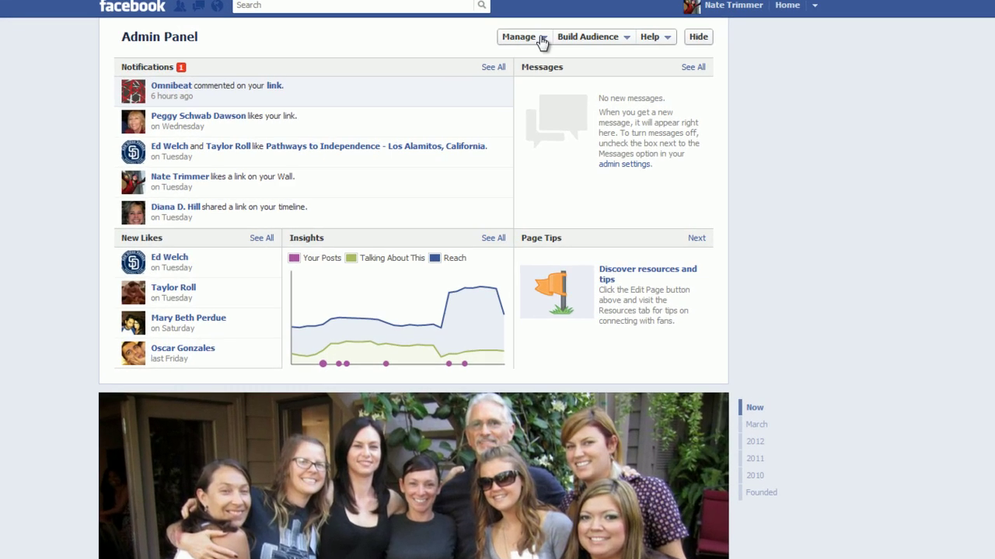
pyautogui.click(469, 91)
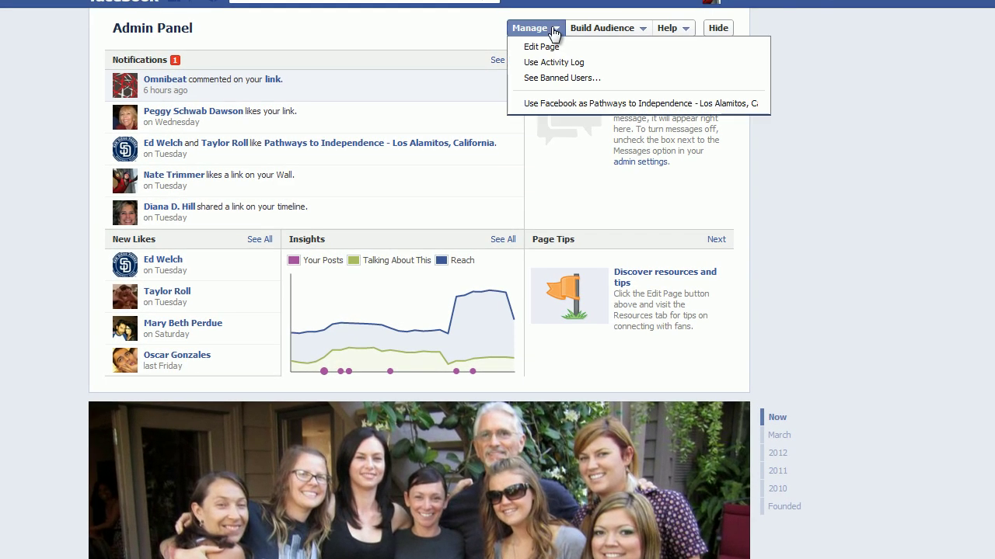
pyautogui.click(568, 101)
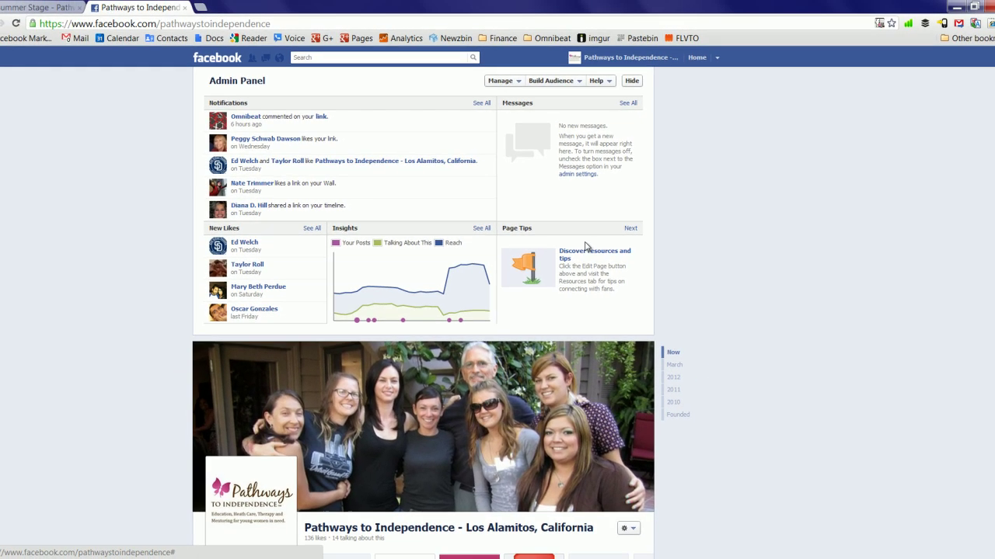
pyautogui.scroll(-4, 644, 249)
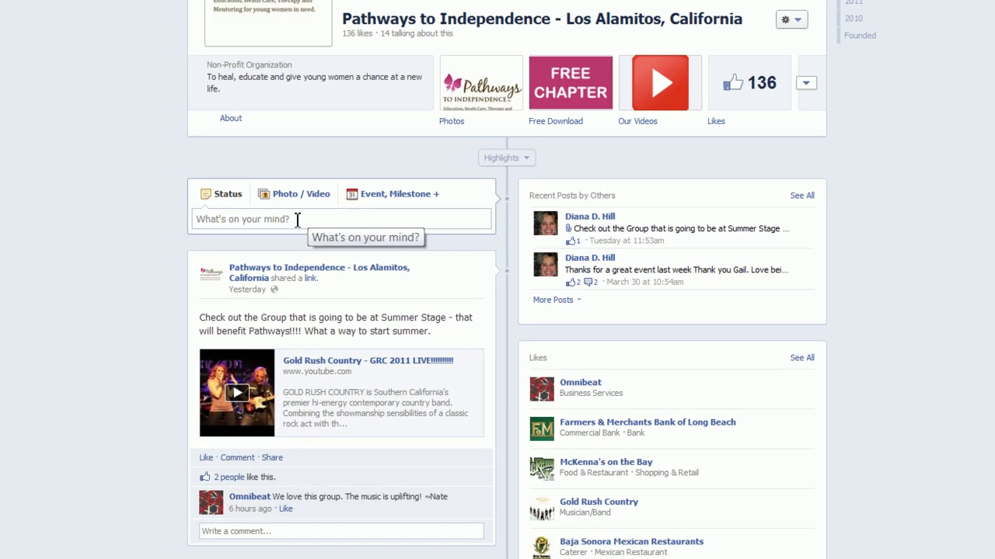
# Step: Paste the event URL into the page's status box, then delete the URL text, keeping the link preview
pyautogui.click(297, 221)
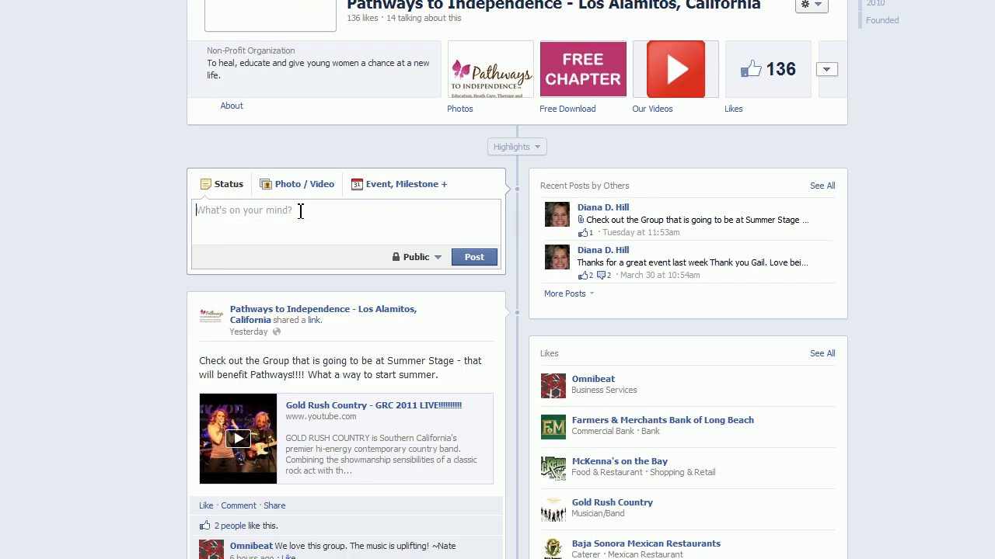
pyautogui.rightClick(296, 223)
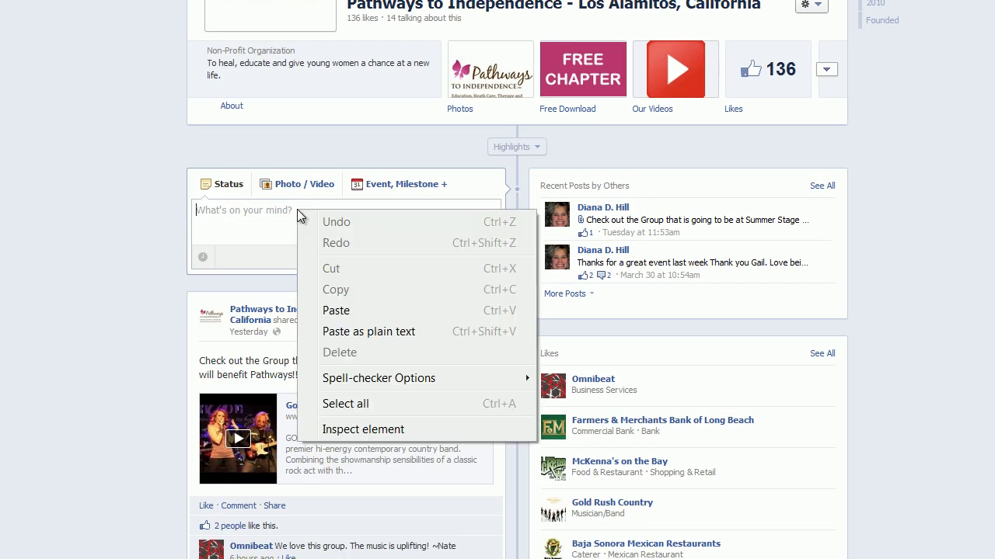
pyautogui.click(376, 310)
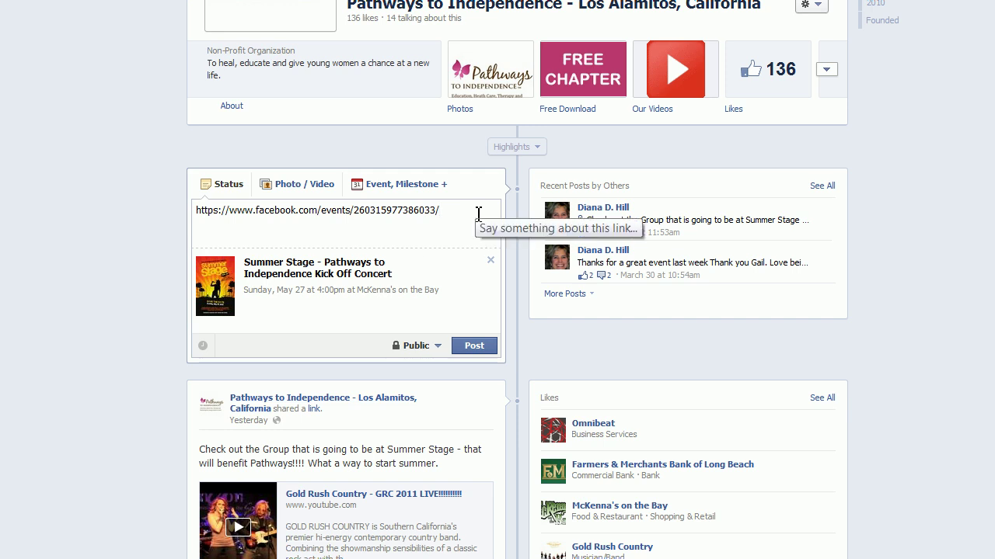
pyautogui.hotkey('ctrl', 'a')
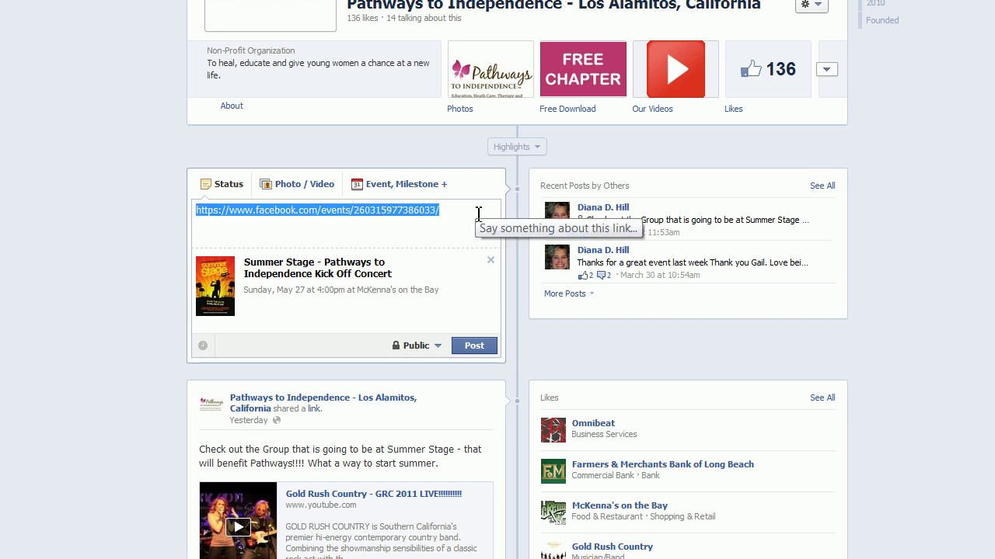
pyautogui.click(478, 214)
pyautogui.press('BackSpace')
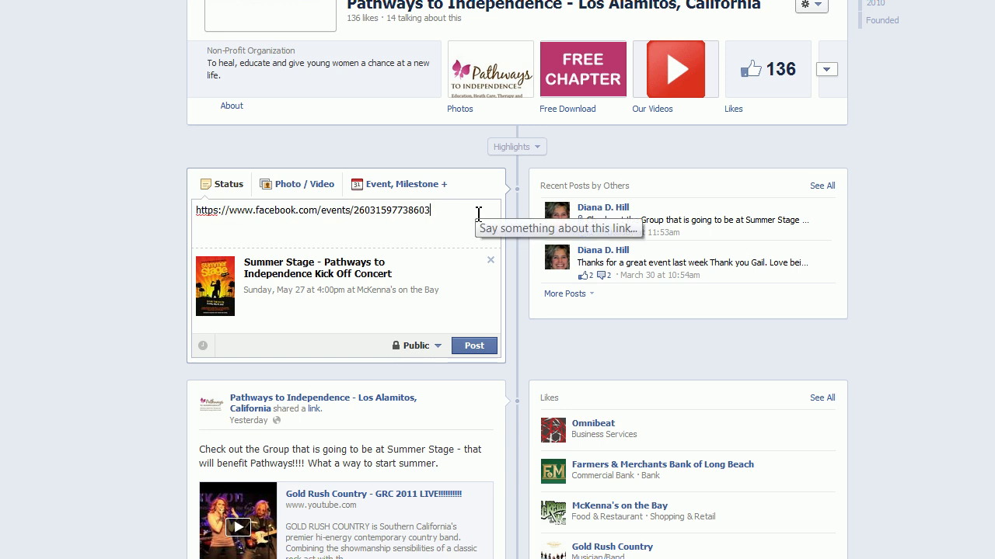
pyautogui.press('BackSpace')
pyautogui.press('BackSpace')
pyautogui.press('BackSpace')
pyautogui.press('BackSpace')
pyautogui.press('BackSpace')
pyautogui.press('BackSpace')
pyautogui.press('BackSpace')
pyautogui.press('BackSpace')
pyautogui.press('BackSpace')
pyautogui.press('BackSpace')
pyautogui.press('BackSpace')
pyautogui.press('BackSpace')
pyautogui.press('BackSpace')
pyautogui.press('BackSpace')
pyautogui.press('BackSpace')
pyautogui.press('BackSpace')
pyautogui.press('BackSpace')
pyautogui.press('BackSpace')
pyautogui.press('BackSpace')
pyautogui.press('BackSpace')
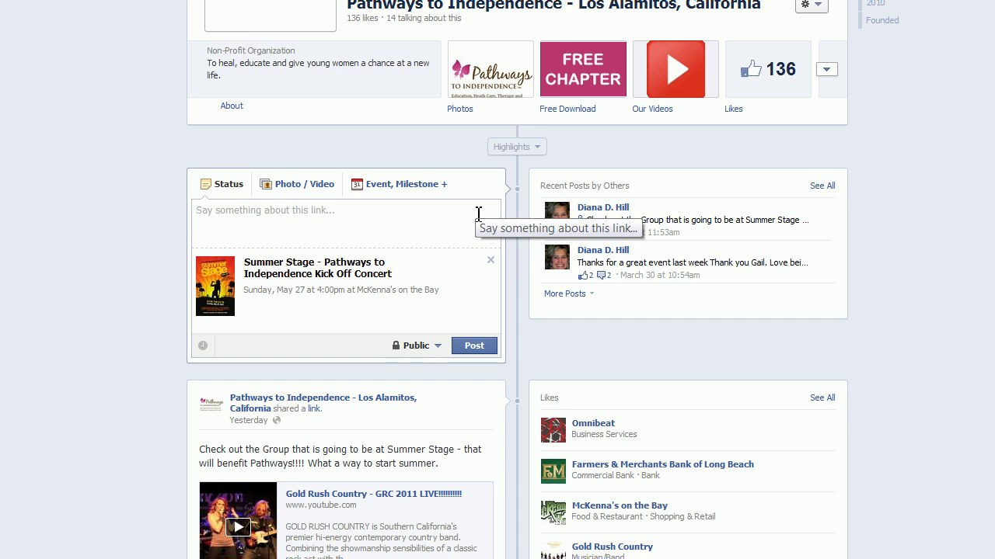
# Step: Write 'We are looking forward to our Summer Stage Kick Off Concert on May 27th. Thank you', fixing the 'forward' typo
pyautogui.write('We are ')
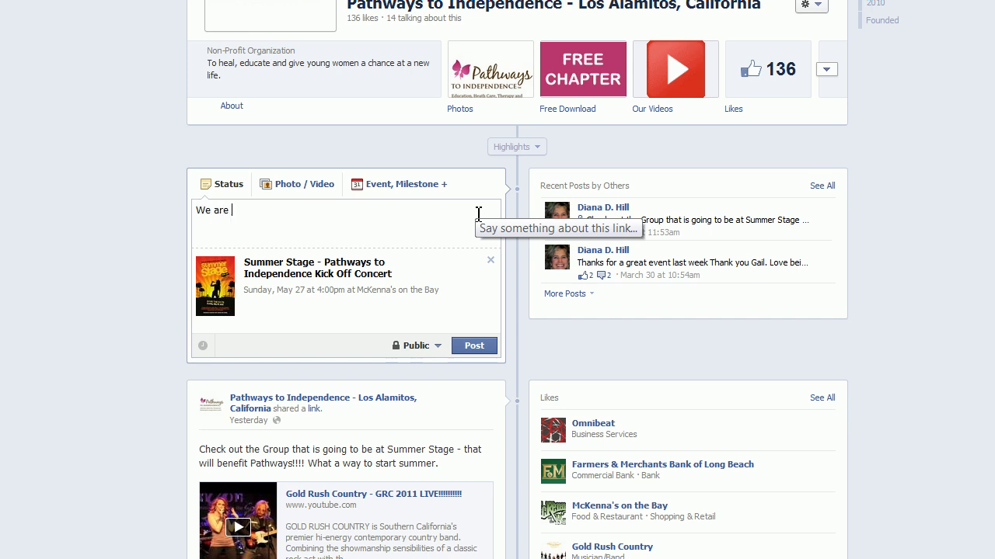
pyautogui.write('looking forwrad')
pyautogui.press('BackSpace')
pyautogui.press('BackSpace')
pyautogui.press('BackSpace')
pyautogui.press('BackSpace')
pyautogui.write('ward to our ')
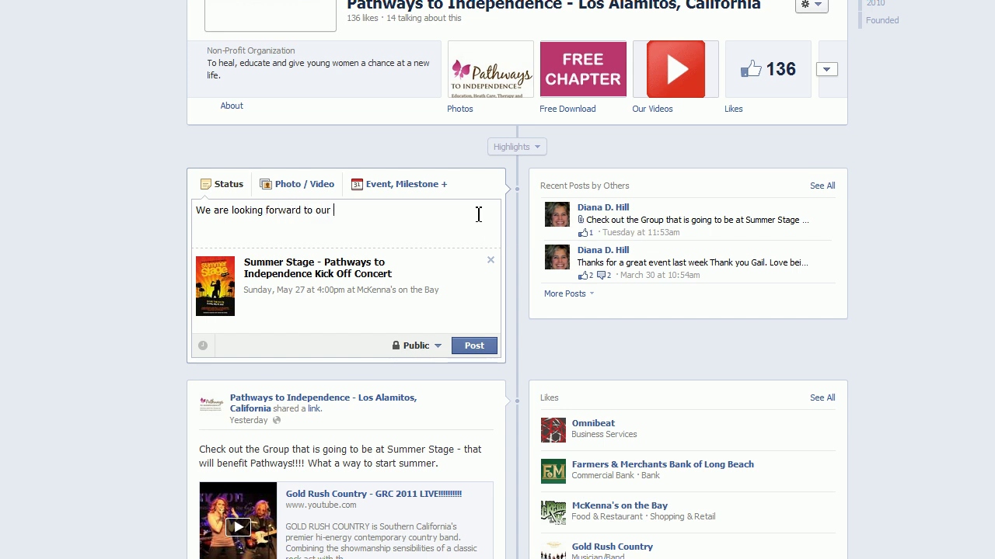
pyautogui.write('Summer Stage Kick Off Co')
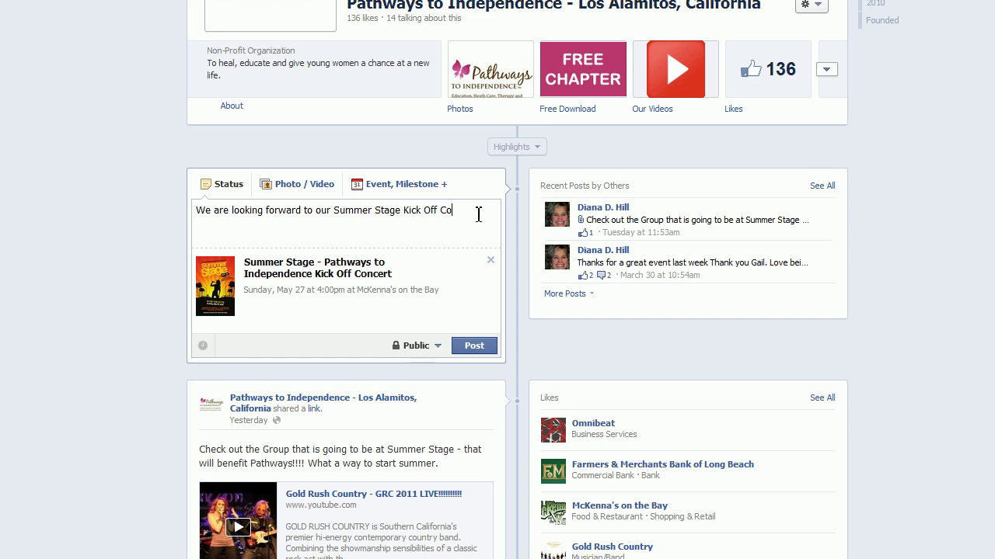
pyautogui.write('ncert on May 27th. Thank you')
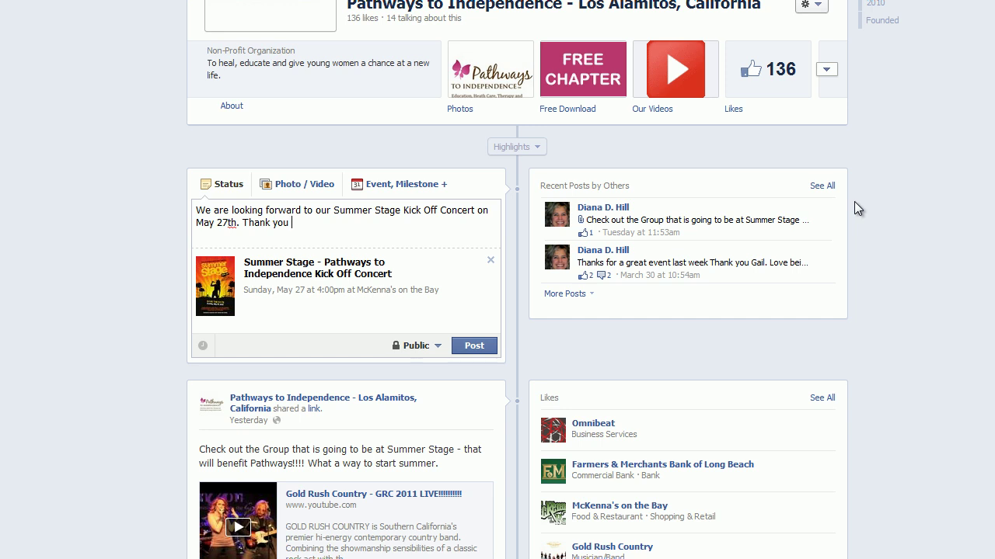
pyautogui.write('@mck')
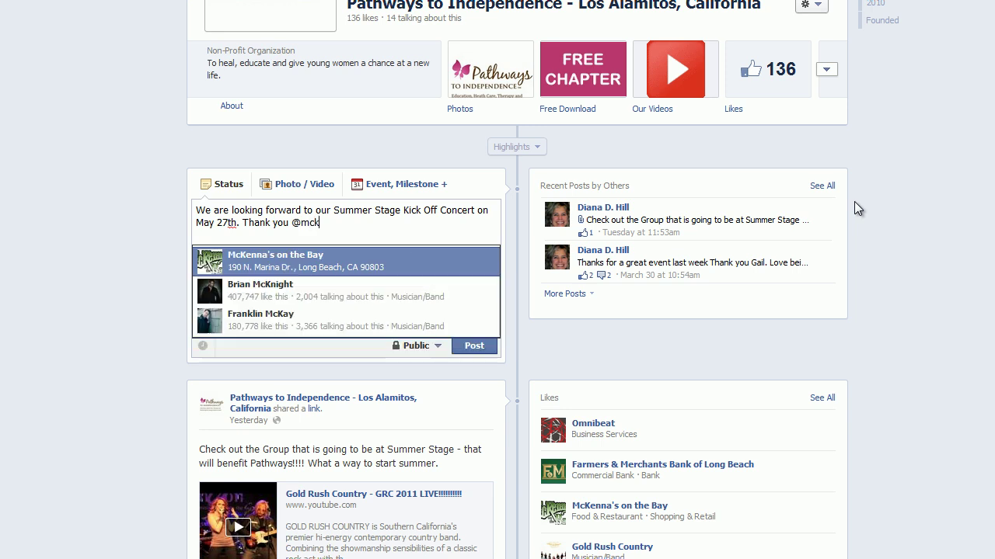
pyautogui.press('Return')
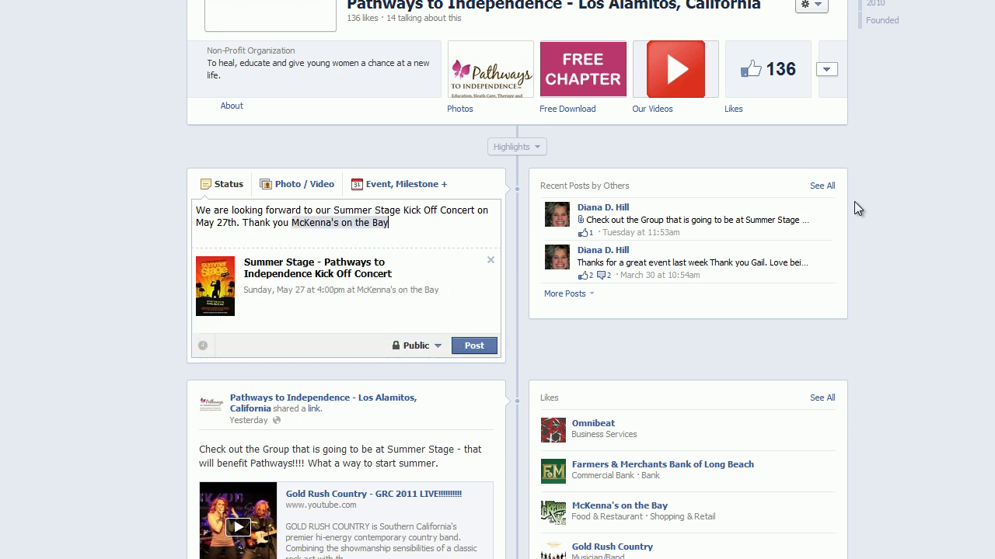
pyautogui.write('oking f')
pyautogui.press('BackSpace')
pyautogui.press('BackSpace')
pyautogui.press('BackSpace')
pyautogui.press('BackSpace')
# Step: Add 'for being a fantastic host. Thank you', tag Farmers & Merchants Bank of Long Beach, then 'for being a great'
pyautogui.write('for being a fantastic host. ')
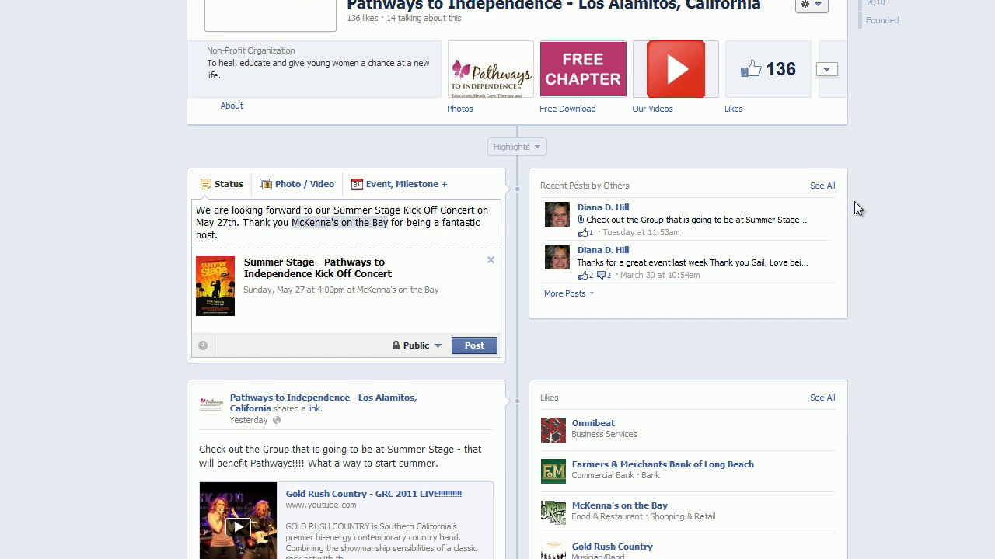
pyautogui.write('Thank you @farm')
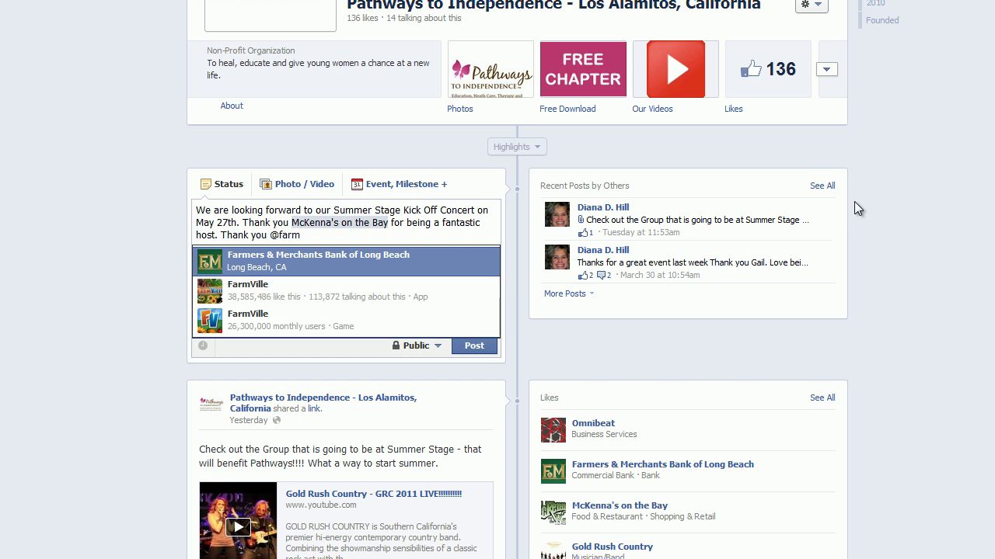
pyautogui.press('Return')
pyautogui.write('for being a')
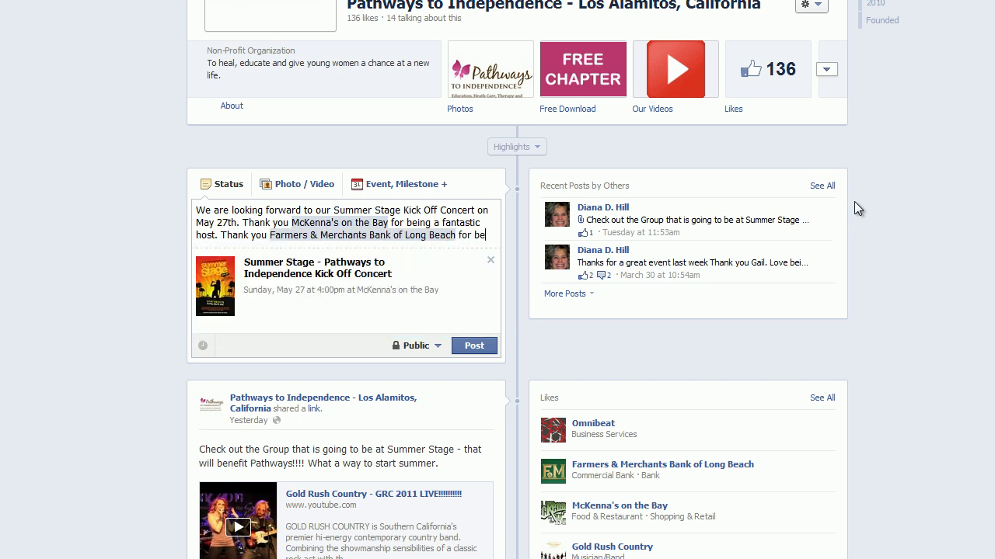
pyautogui.write(' great')
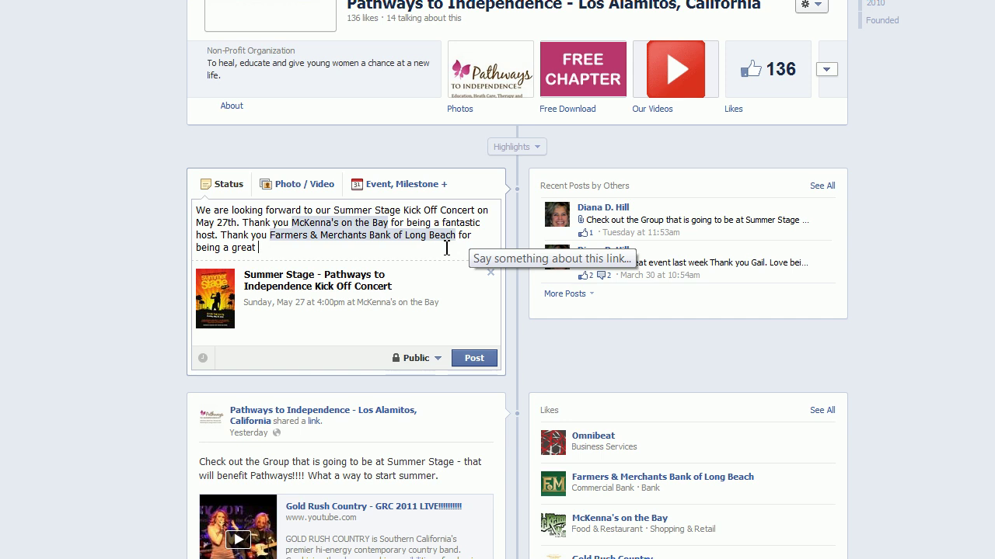
# Step: Add 'sponsor. Thank you', tag K-FROG, and finish with 'for providing fantastic tunes at the event. We are ready to dance!'
pyautogui.write('sponsor. Thank you @f')
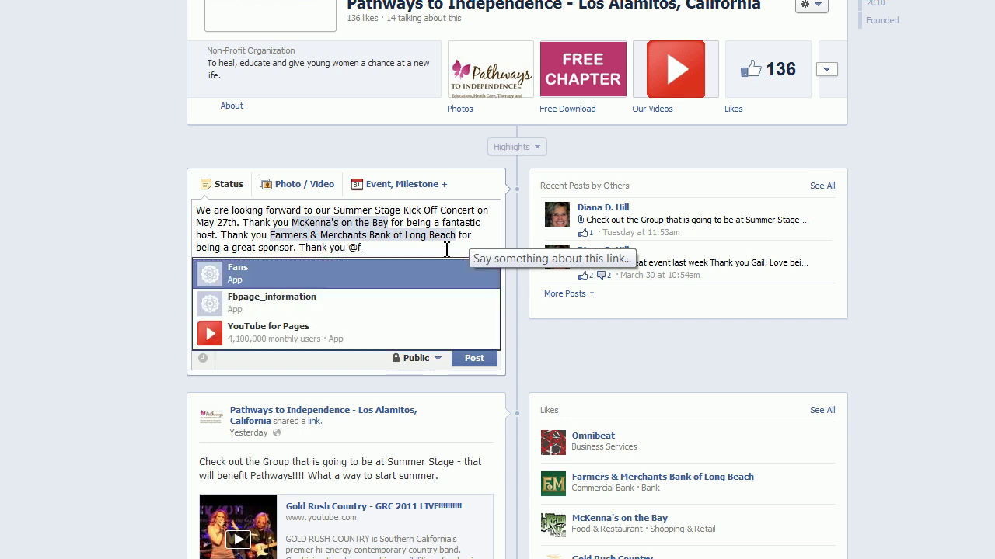
pyautogui.write('kfn')
pyautogui.press('BackSpace')
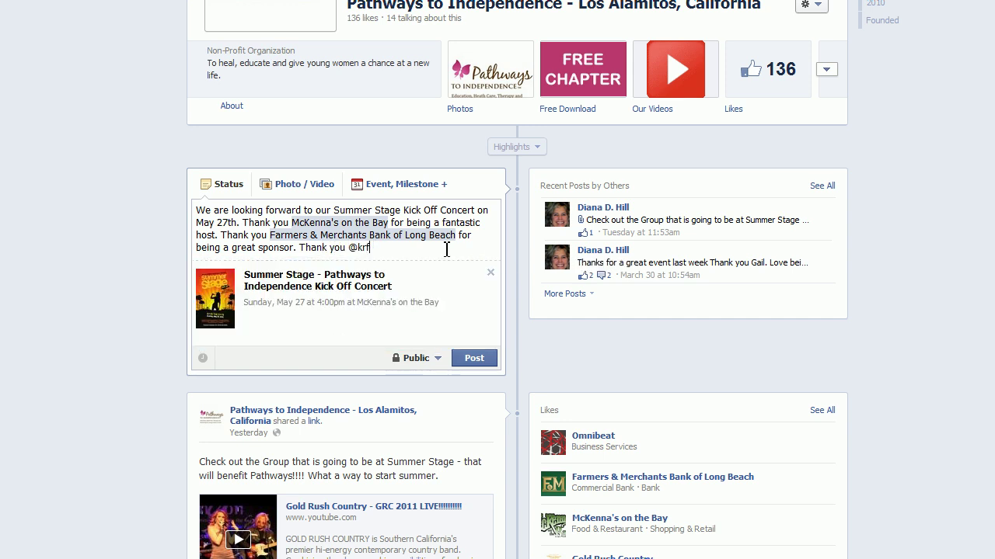
pyautogui.write('rog')
pyautogui.press('Down')
pyautogui.press('Down')
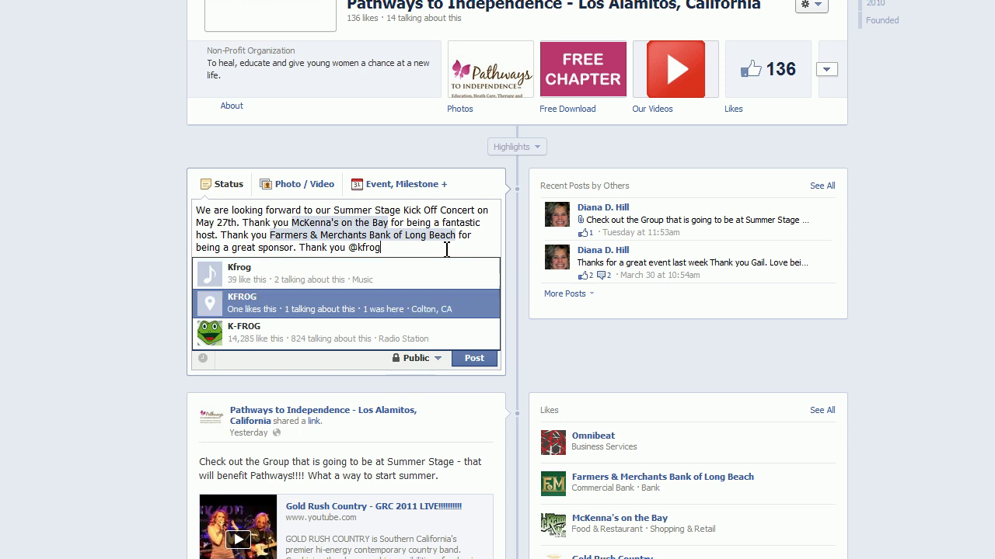
pyautogui.press('Return')
pyautogui.write('for provid')
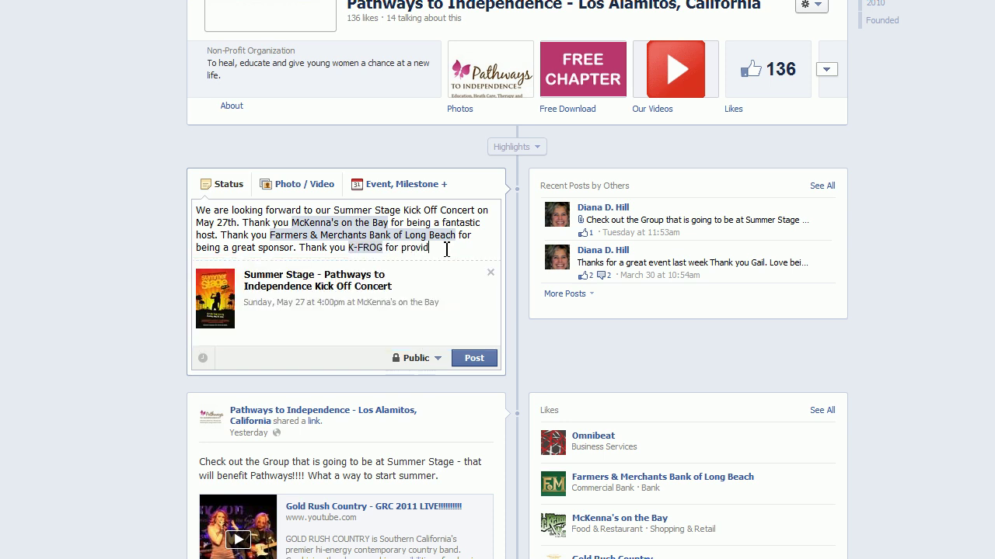
pyautogui.write('ing fantastic ')
pyautogui.write('tunes at the e')
pyautogui.write('vent. We are ')
pyautogui.write('ready to ')
pyautogui.write('dance')
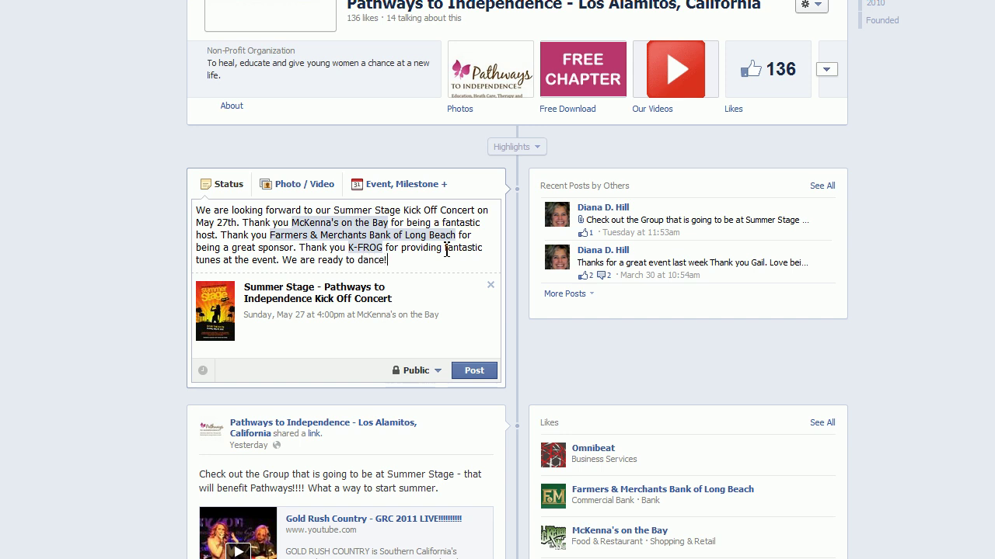
pyautogui.write('!')
# Step: Publish the concert announcement with its three tags and event preview to the Pathways page
pyautogui.click(473, 370)
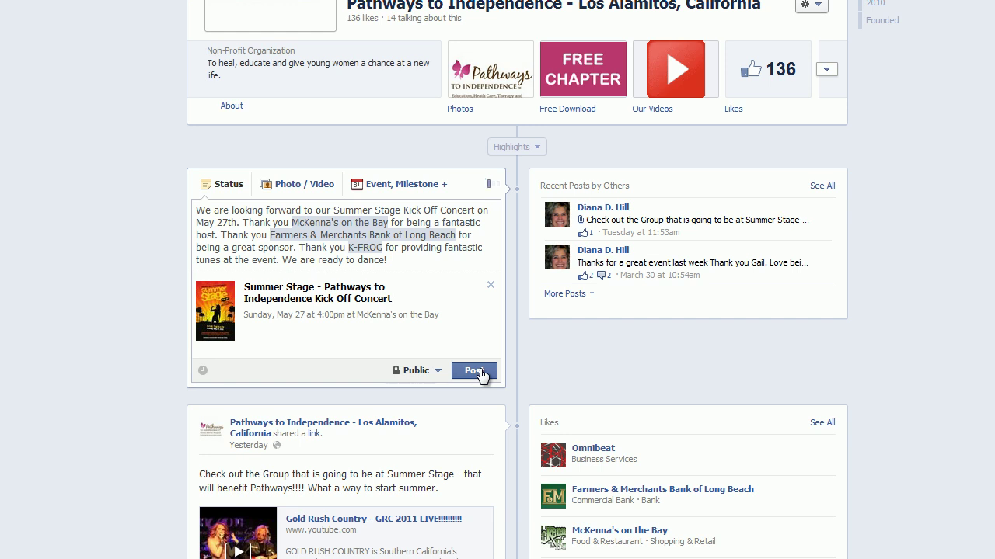
pyautogui.moveTo(254, 279)
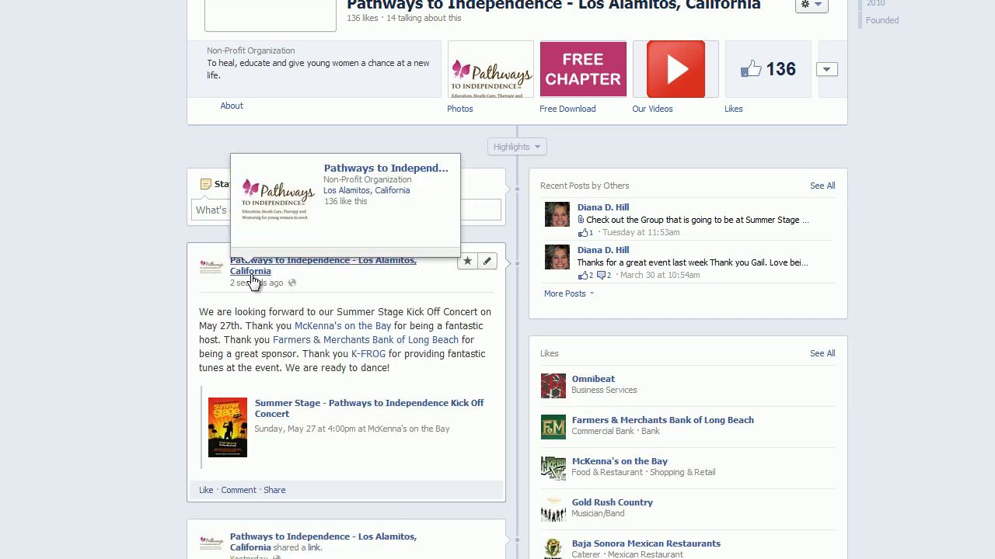